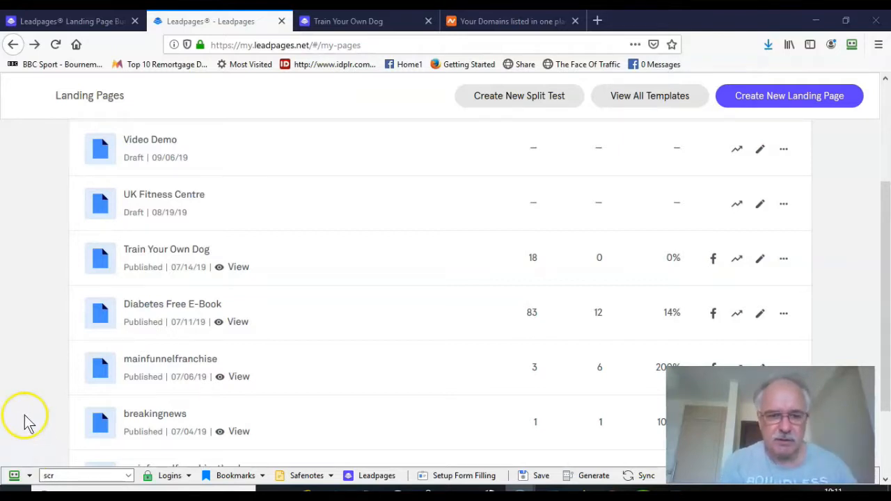
# Step: View the published Train Your Own Dog landing page and return to the Leadpages landing page list
pyautogui.click(238, 268)
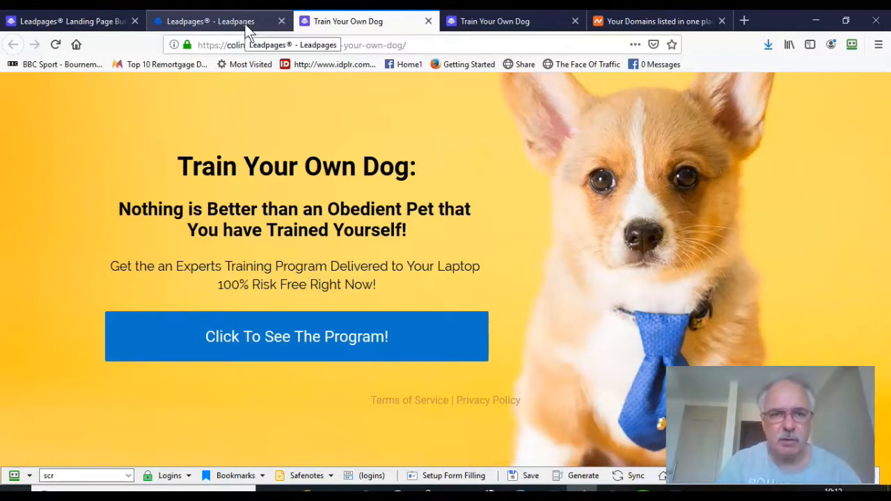
pyautogui.click(219, 27)
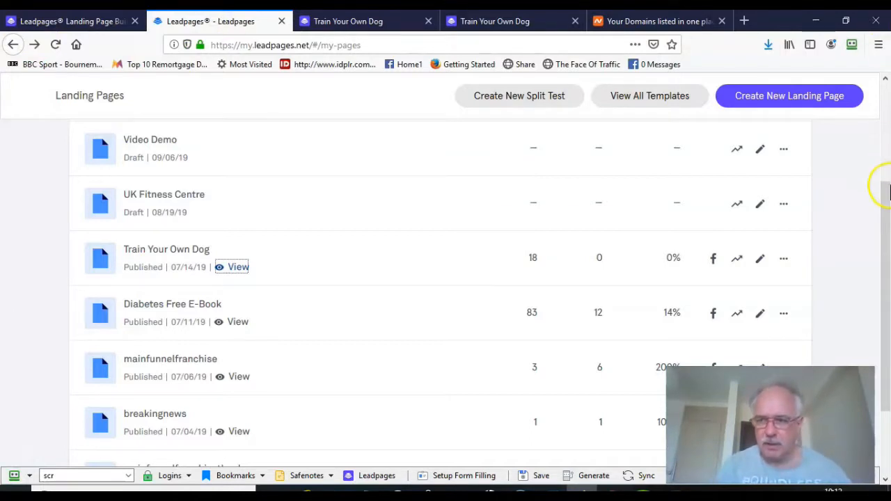
# Step: Remove the custom domain hotweightlossproducts.com in the account's domain settings
pyautogui.moveTo(885, 209); pyautogui.dragTo(889, 108)
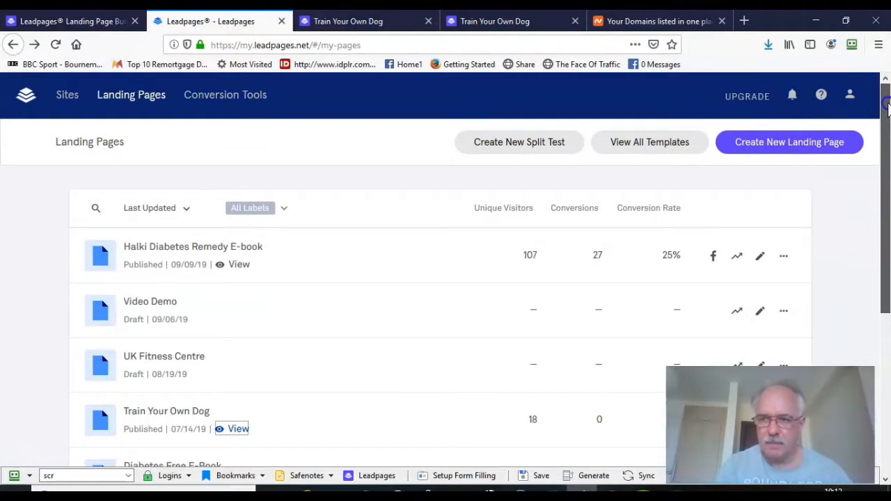
pyautogui.click(853, 97)
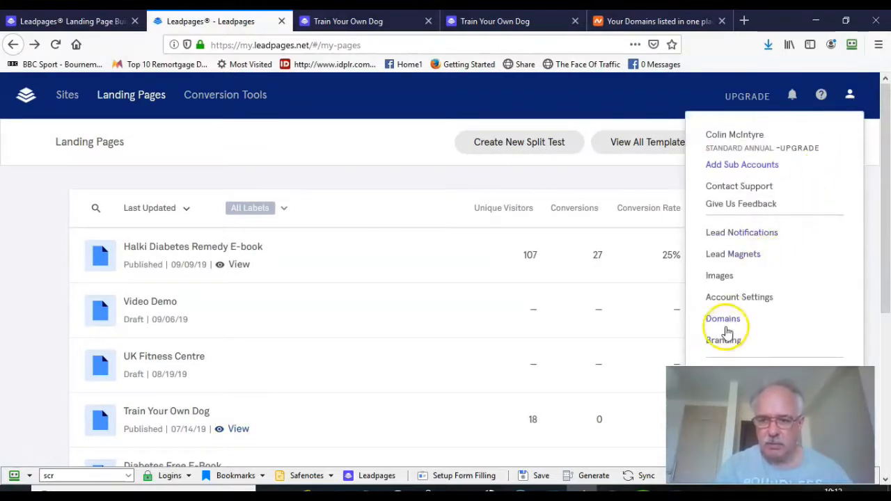
pyautogui.click(732, 325)
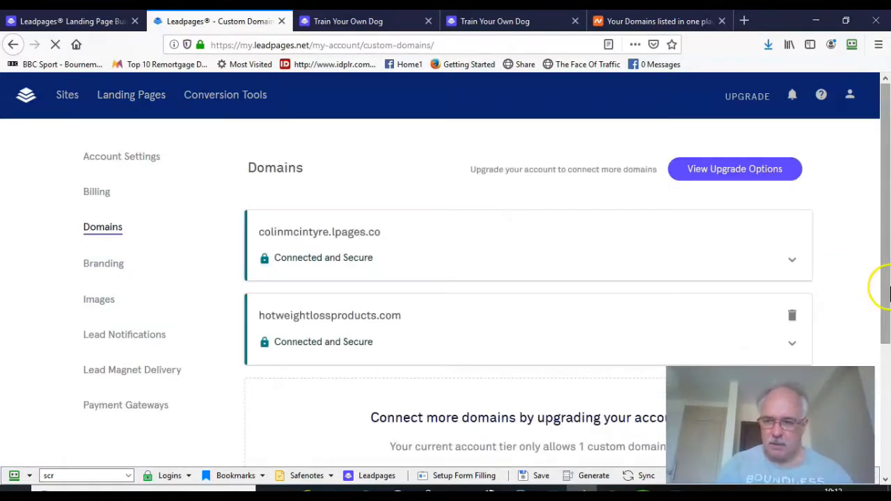
pyautogui.moveTo(888, 286); pyautogui.dragTo(888, 332)
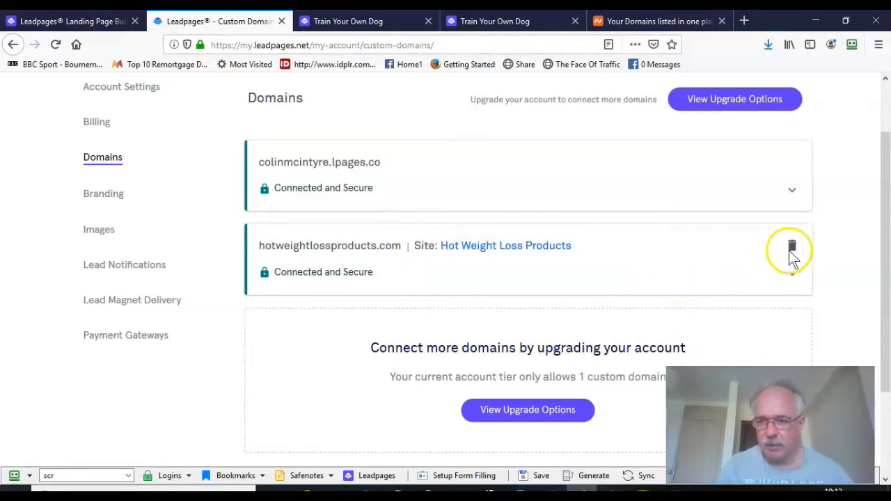
pyautogui.click(793, 253)
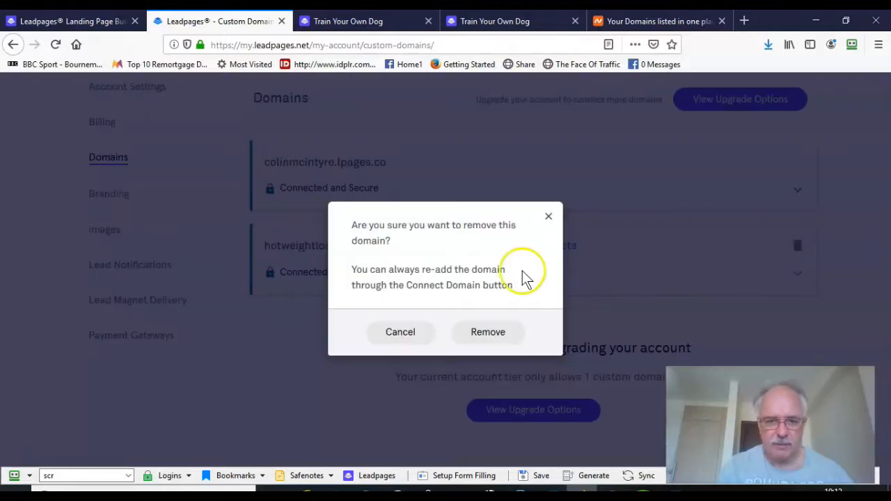
pyautogui.click(495, 335)
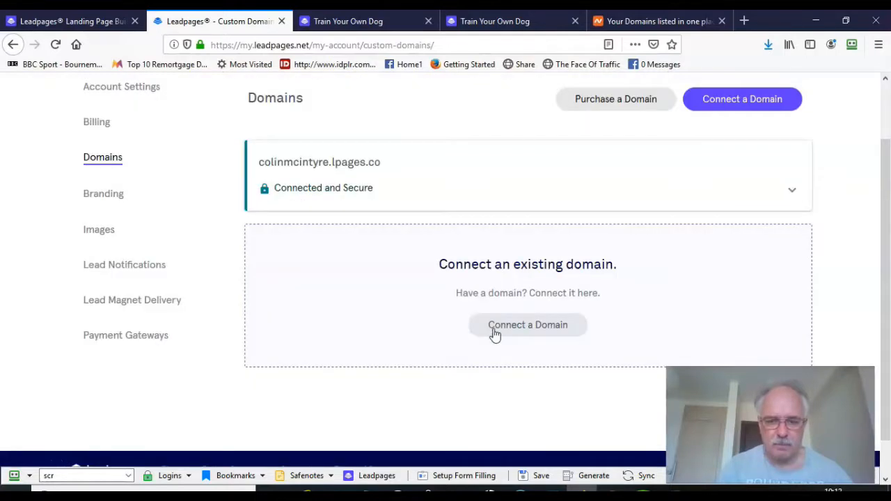
# Step: Start connecting an existing domain in Leadpages, and switch to Namecheap to open the management details of bestheadphonesintheworld.org
pyautogui.click(530, 332)
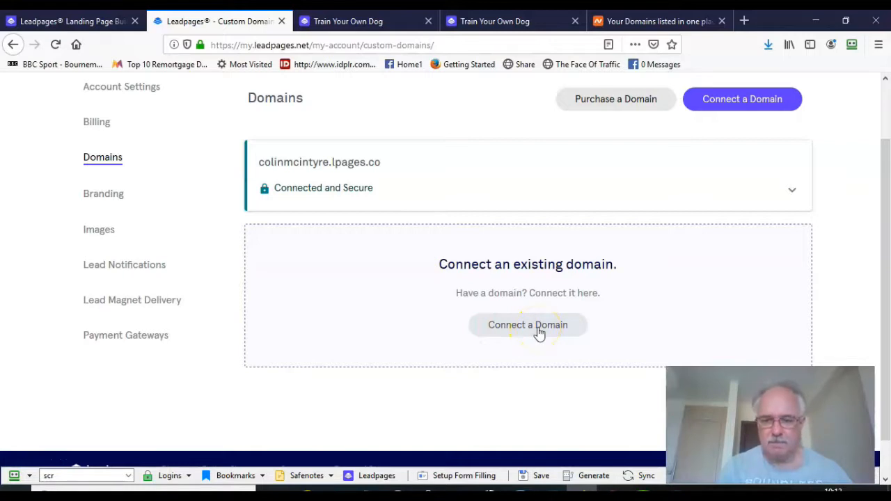
pyautogui.moveTo(870, 213); pyautogui.dragTo(875, 243)
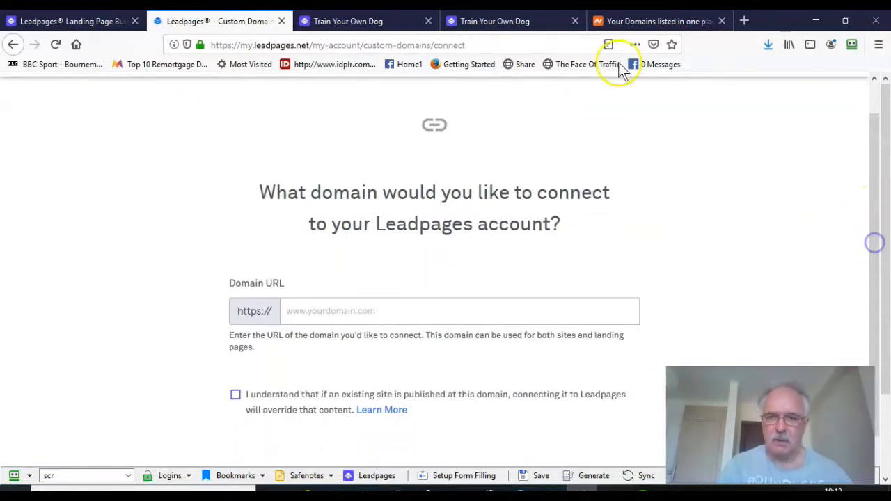
pyautogui.click(630, 25)
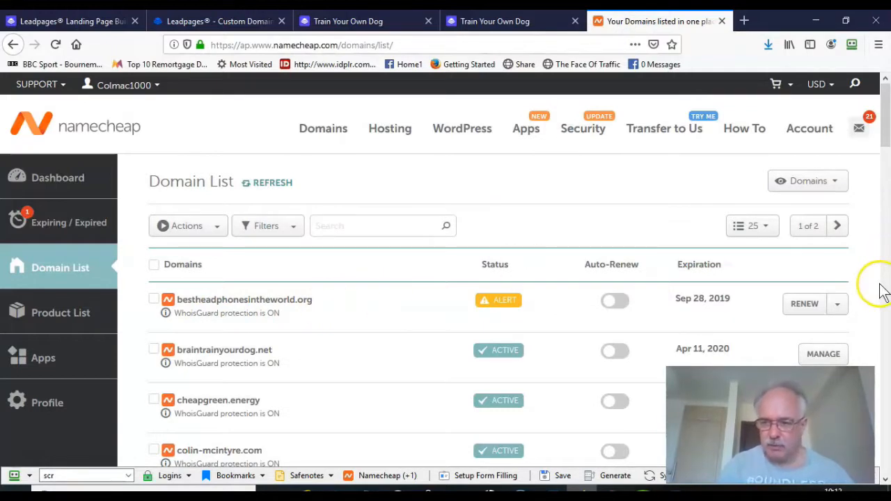
pyautogui.click(840, 306)
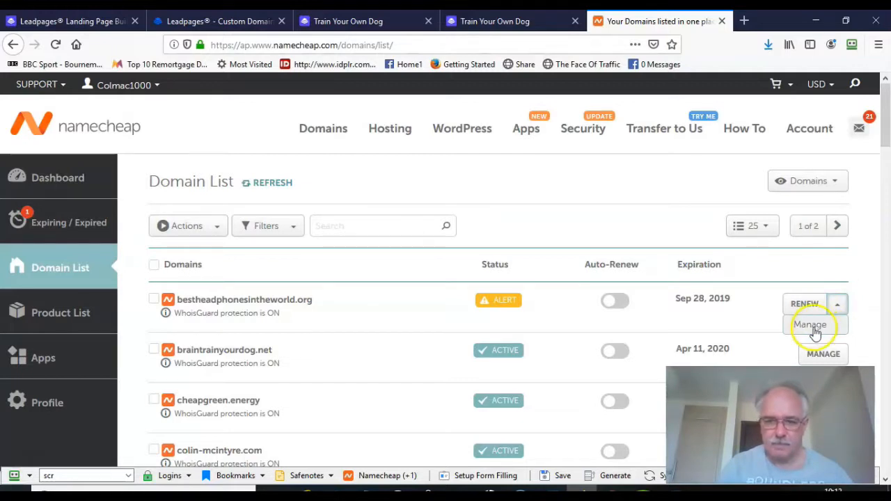
pyautogui.click(813, 328)
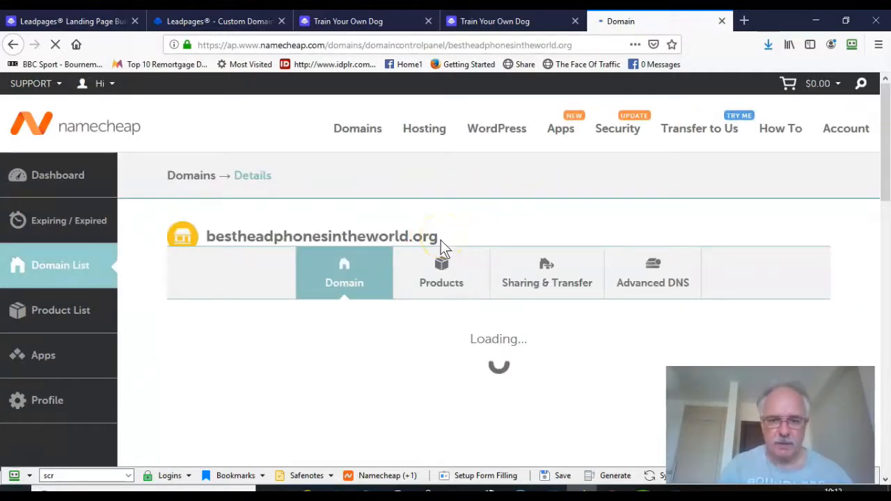
# Step: Copy the domain name bestheadphonesintheworld.org from Namecheap and enter it as the domain URL in Leadpages
pyautogui.moveTo(440, 236); pyautogui.dragTo(300, 240)
pyautogui.moveTo(217, 233); pyautogui.dragTo(439, 240)
pyautogui.hotkey('ctrl', 'c')
pyautogui.click(212, 234)
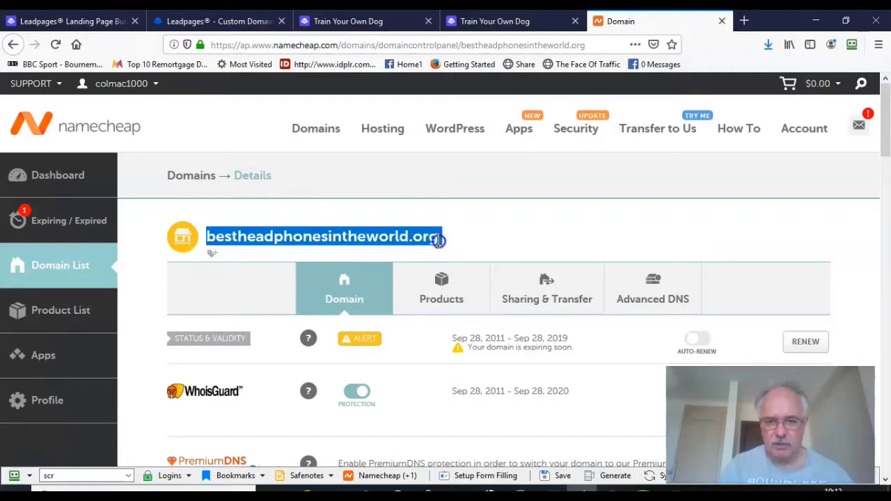
pyautogui.rightClick(390, 237)
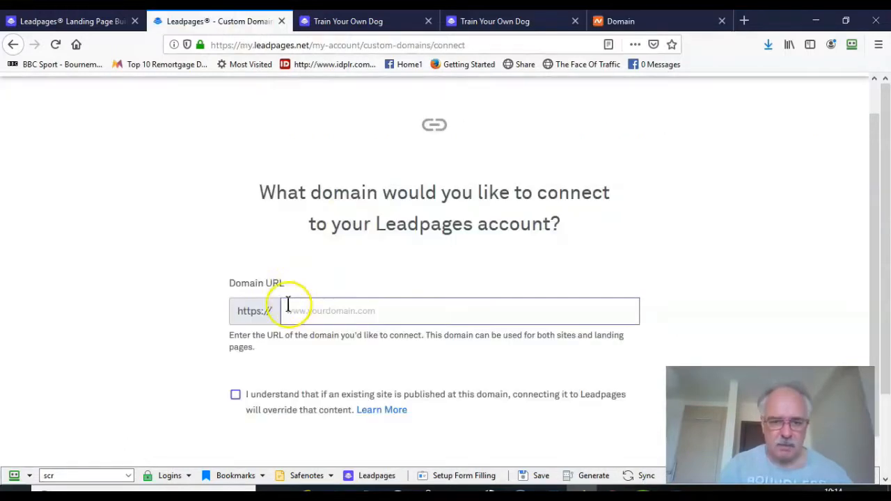
pyautogui.click(289, 304)
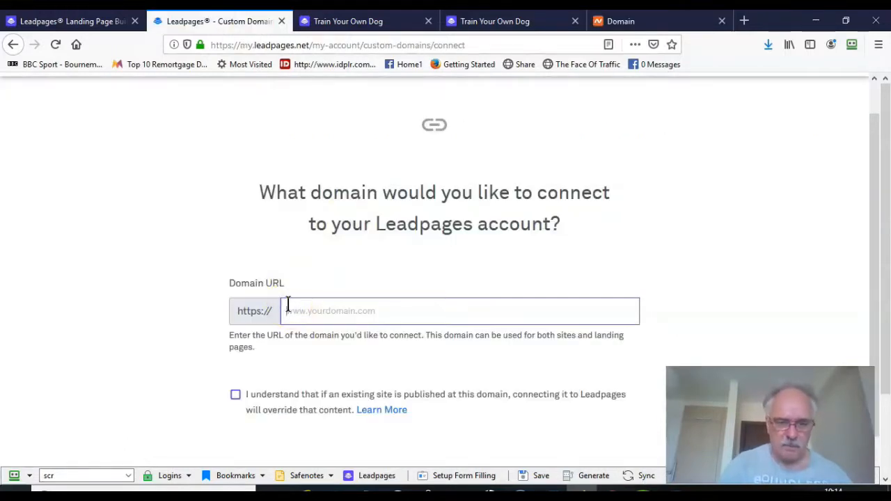
pyautogui.hotkey('ctrl', 'v')
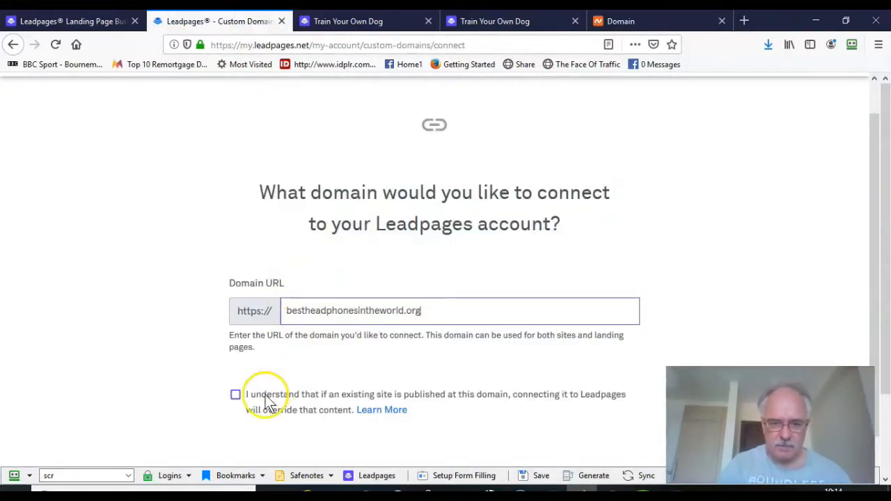
# Step: Accept that connecting the domain overrides existing site content, and proceed to the connection instructions
pyautogui.click(235, 396)
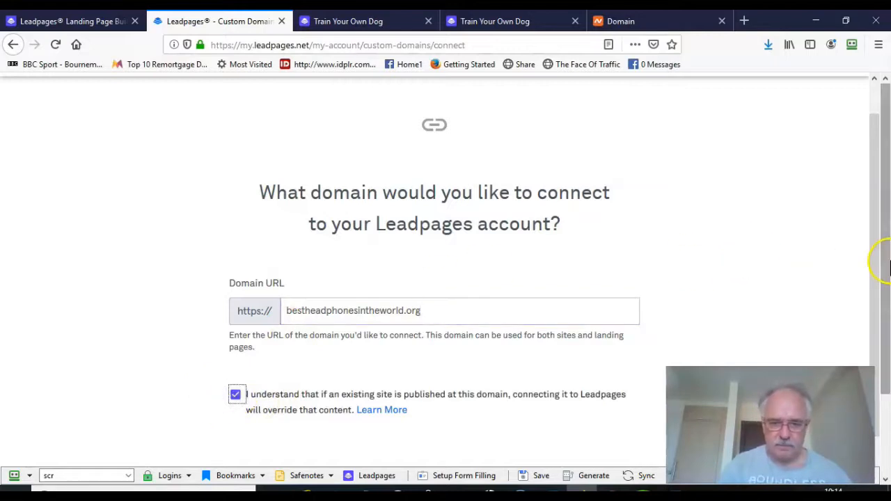
pyautogui.moveTo(887, 265); pyautogui.dragTo(888, 300)
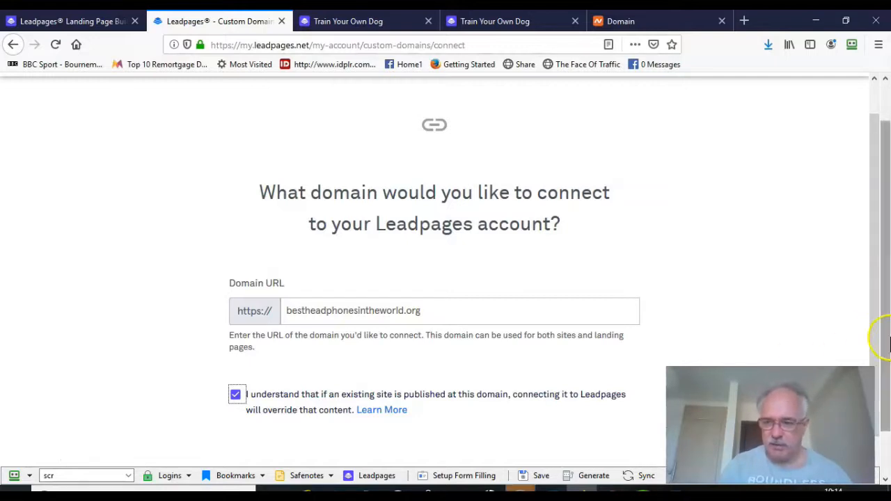
pyautogui.moveTo(875, 358); pyautogui.dragTo(881, 416)
pyautogui.click(435, 442)
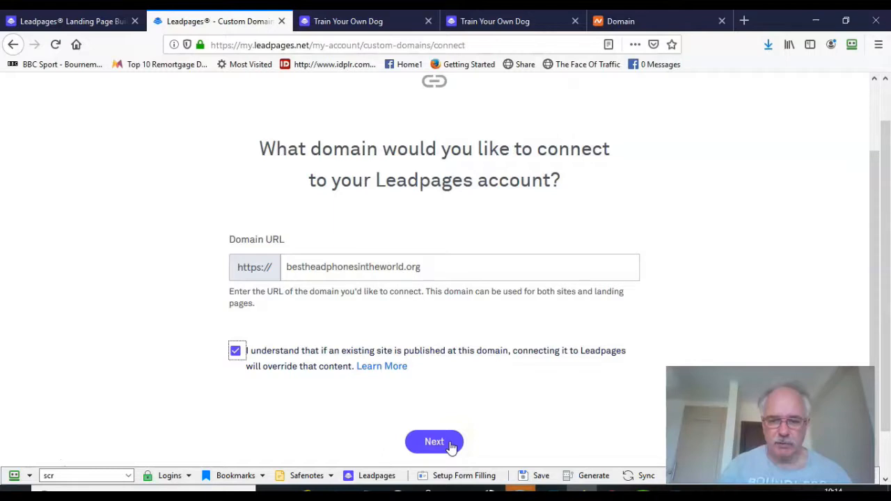
pyautogui.click(450, 445)
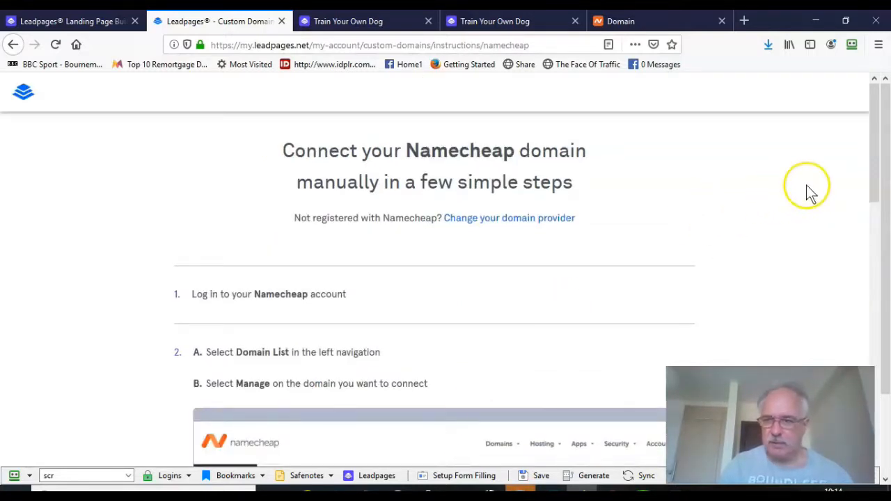
# Step: Read the first Namecheap connection instructions and open the Advanced DNS settings of bestheadphonesintheworld.org in Namecheap
pyautogui.moveTo(877, 166); pyautogui.dragTo(889, 250)
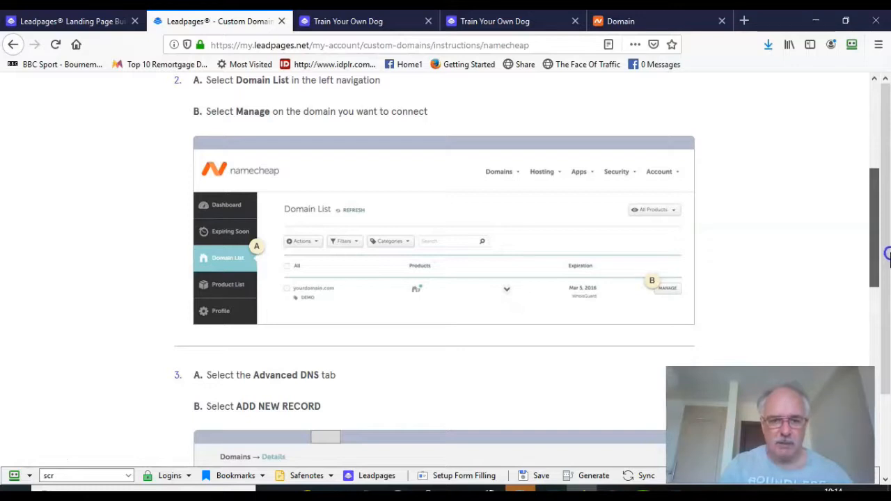
pyautogui.scroll(-5, 889, 305)
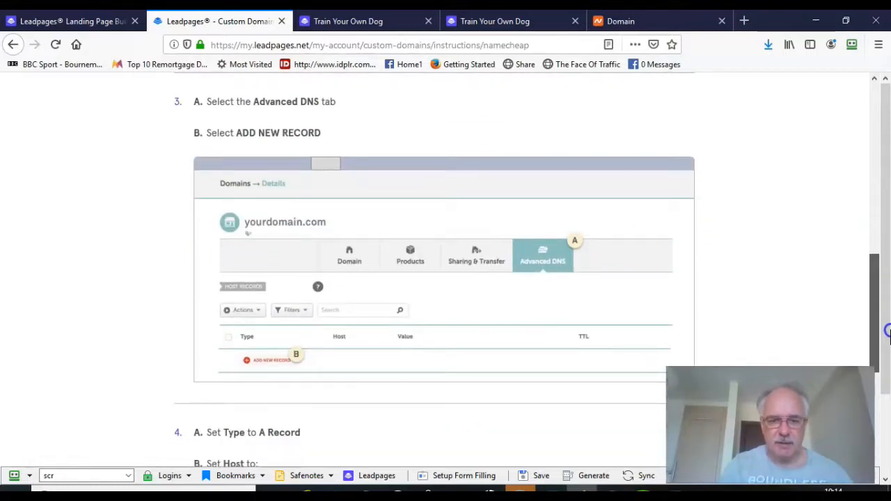
pyautogui.click(622, 22)
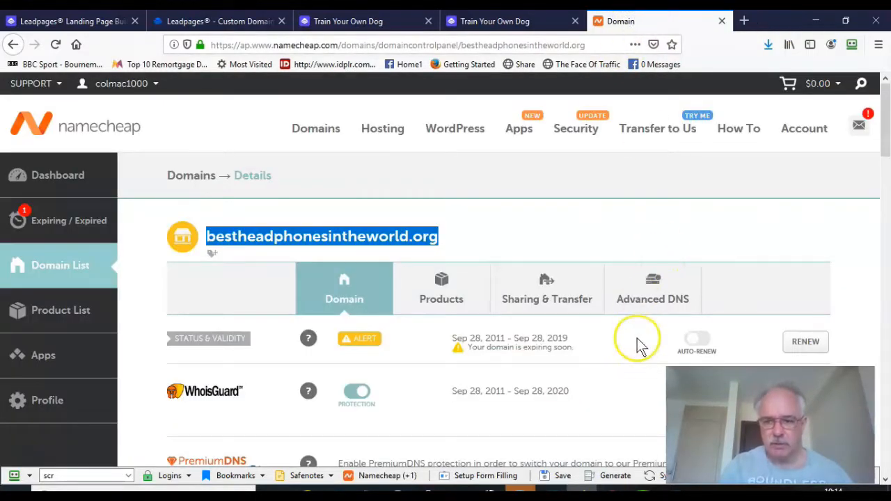
pyautogui.click(643, 304)
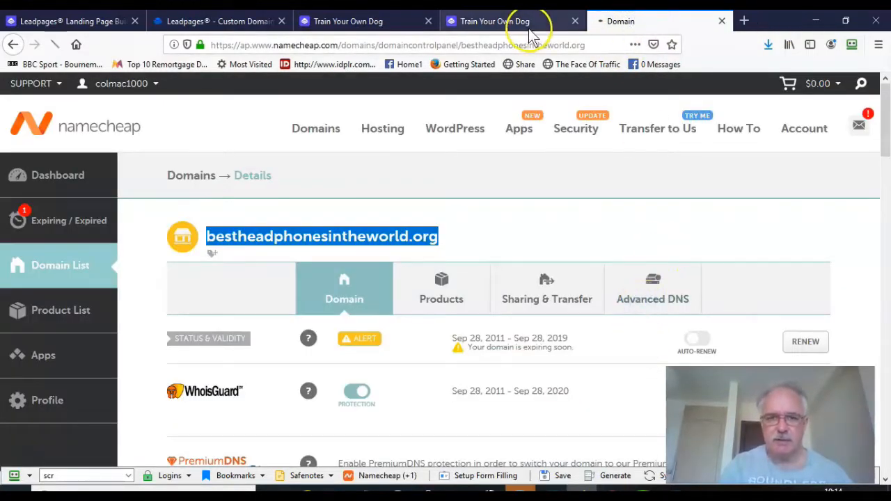
# Step: Return to the Leadpages instructions and copy the A Record's IP address 35.202.21.90
pyautogui.click(220, 23)
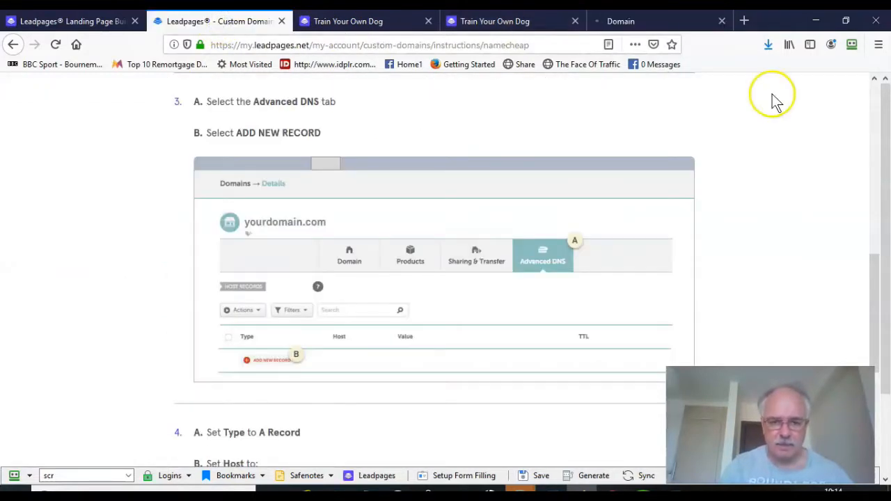
pyautogui.moveTo(887, 277); pyautogui.dragTo(885, 385)
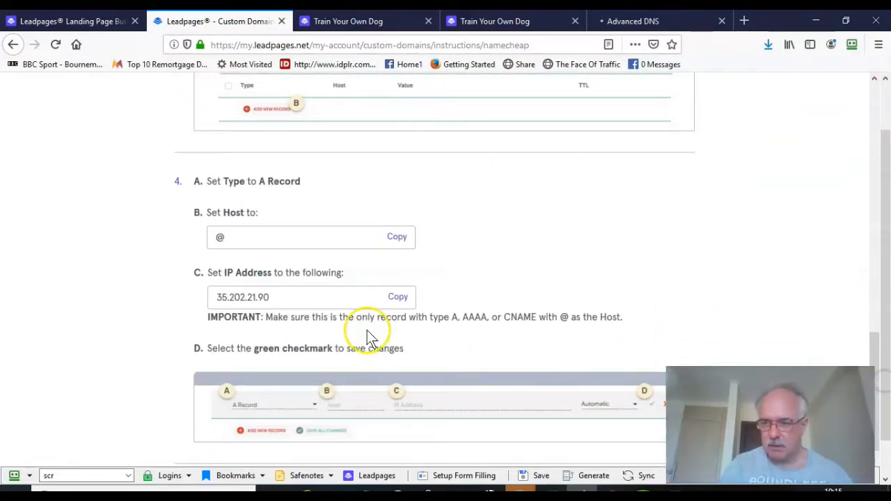
pyautogui.moveTo(288, 295); pyautogui.dragTo(218, 301)
pyautogui.rightClick(233, 297)
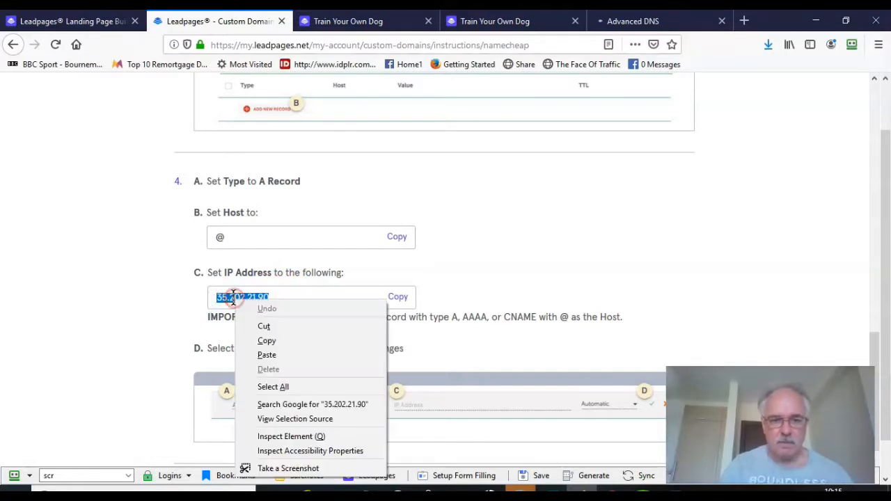
pyautogui.click(269, 341)
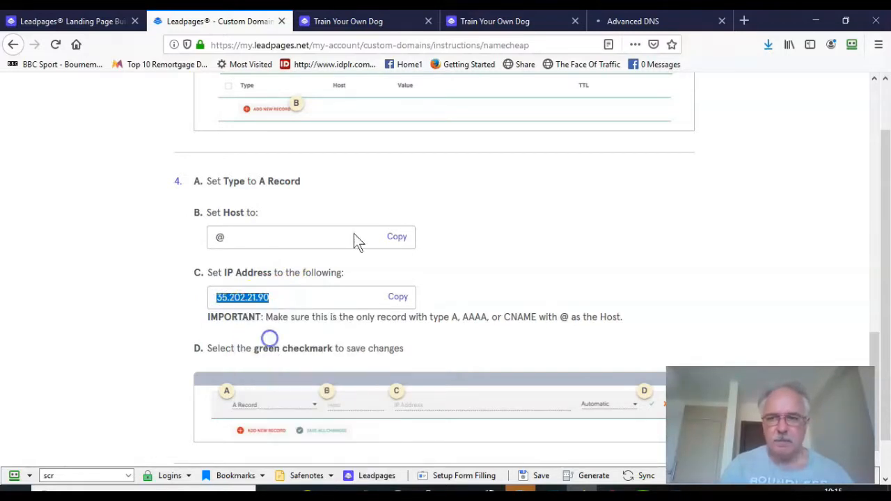
# Step: Switch to Namecheap's Advanced DNS page and add a new host record of type A Record
pyautogui.click(631, 20)
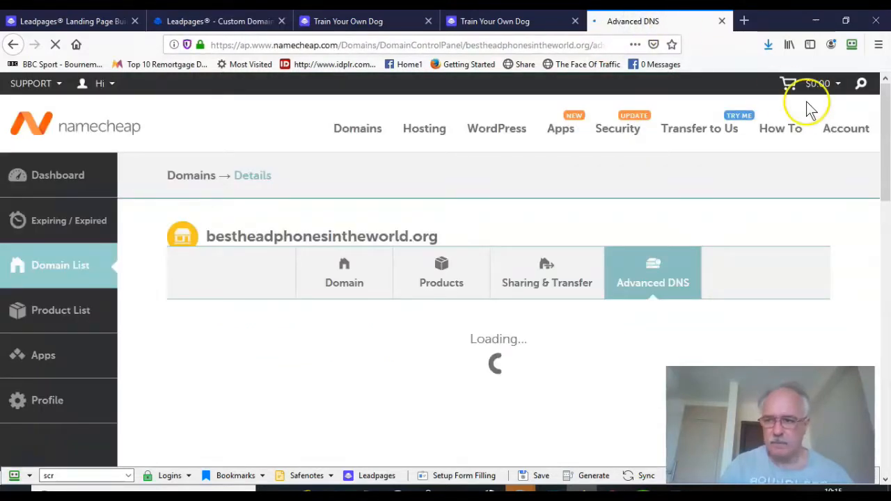
pyautogui.moveTo(888, 167); pyautogui.dragTo(888, 215)
pyautogui.moveTo(887, 212); pyautogui.dragTo(888, 229)
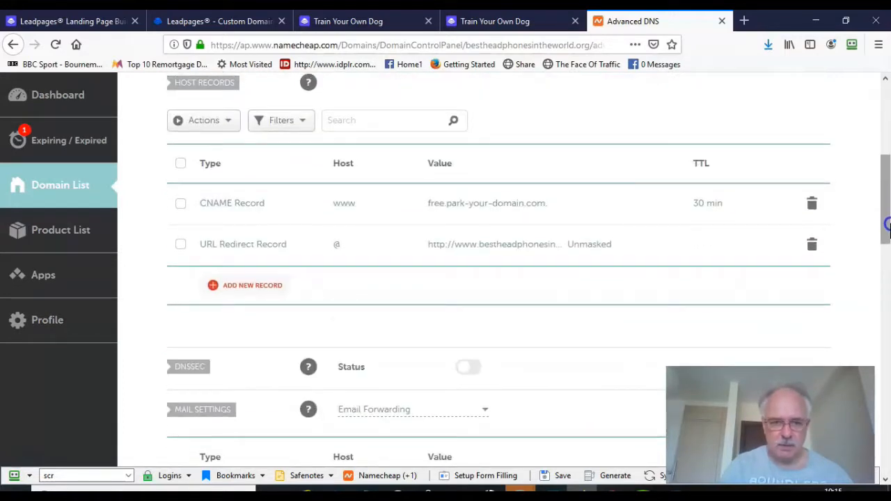
pyautogui.click(228, 288)
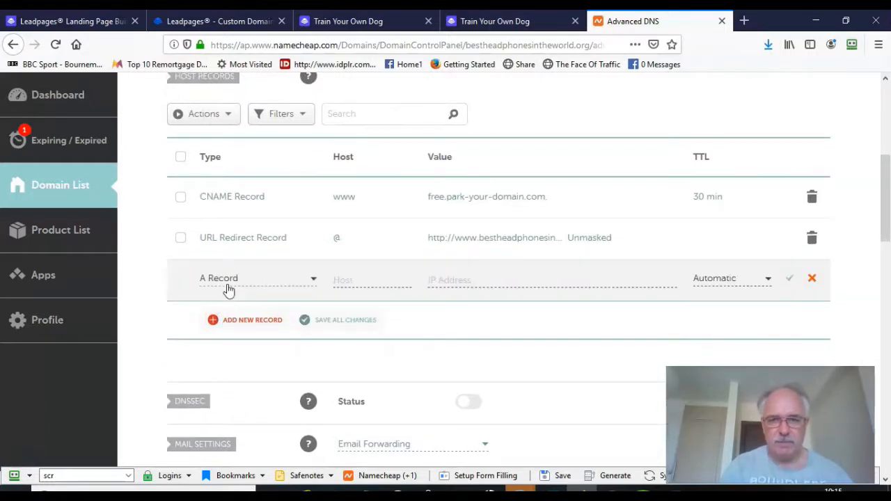
pyautogui.click(229, 287)
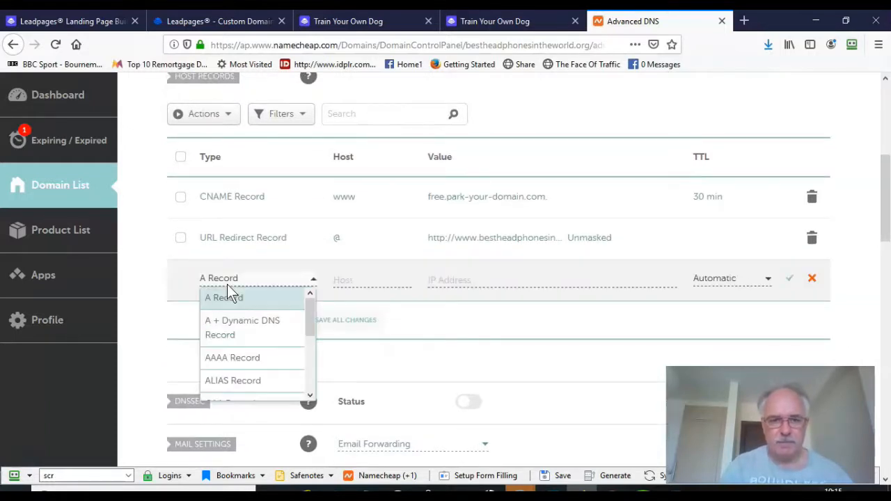
pyautogui.click(266, 298)
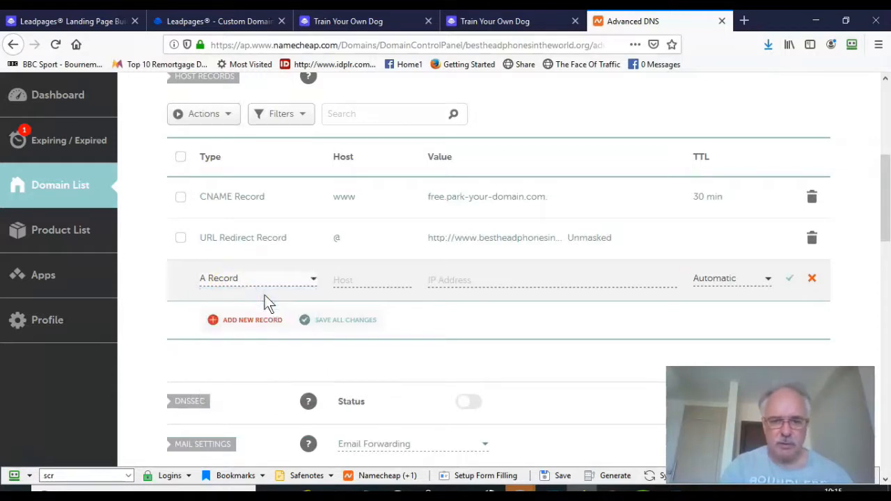
# Step: Set the A Record's host to @ and its IP address to 35.202.21.90, and save the record
pyautogui.click(354, 280)
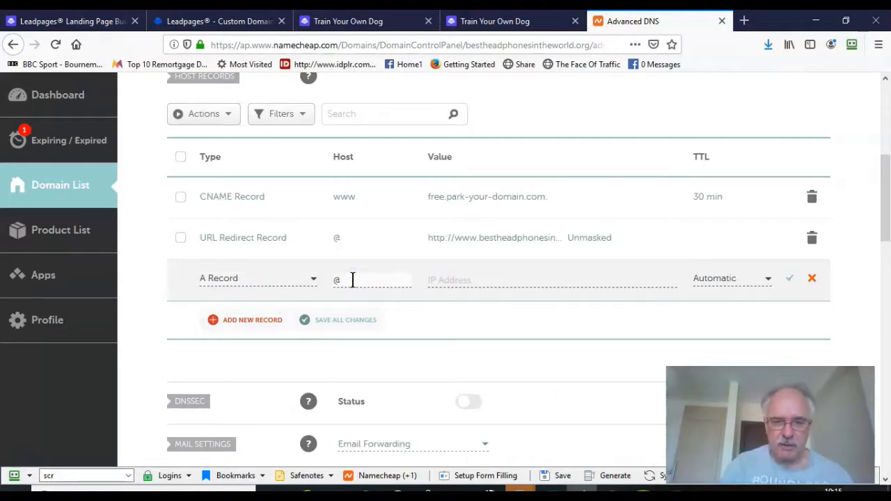
pyautogui.click(452, 292)
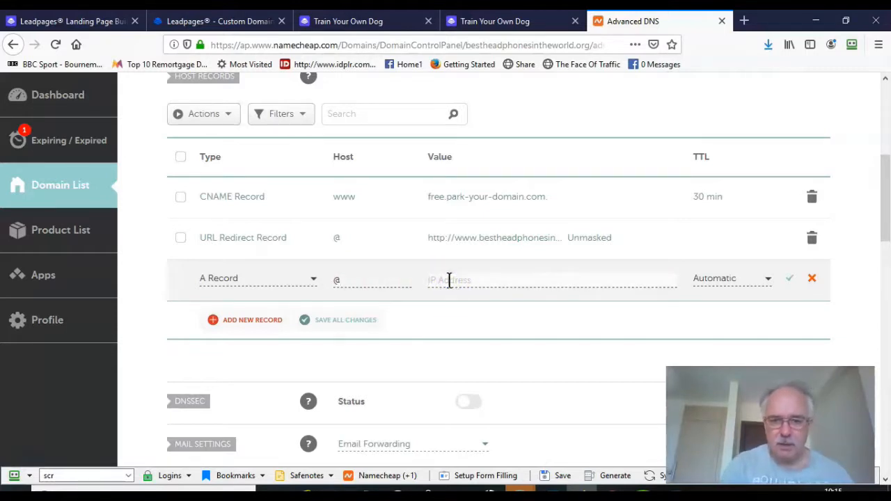
pyautogui.hotkey('ctrl', 'v')
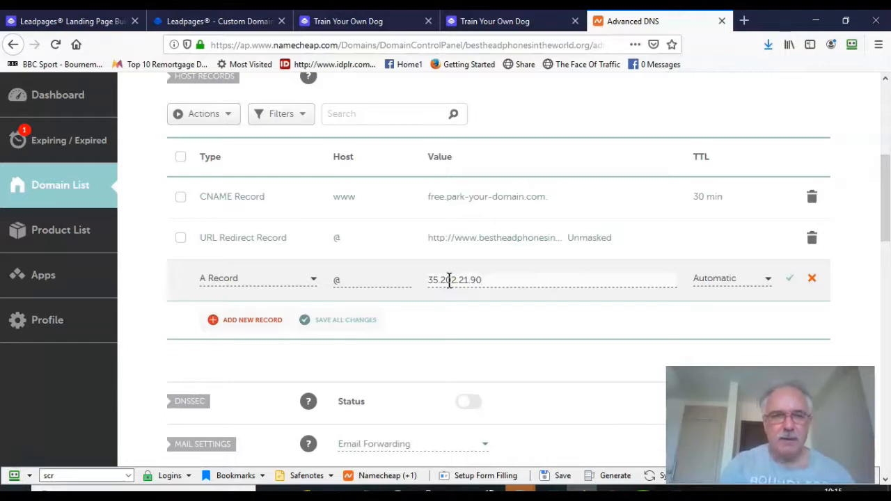
pyautogui.click(212, 20)
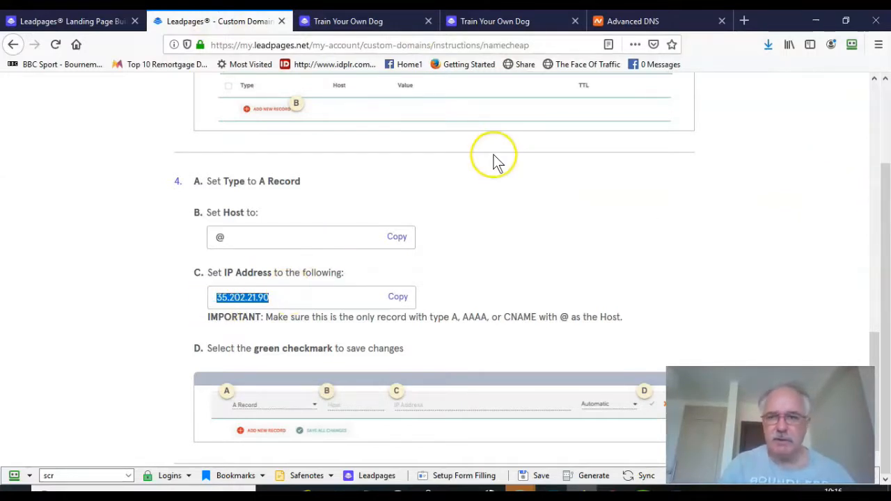
pyautogui.click(655, 28)
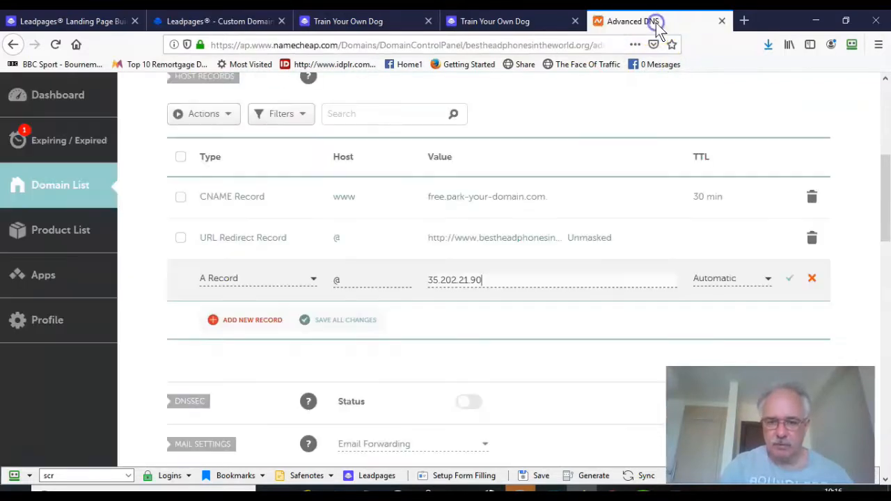
pyautogui.click(790, 280)
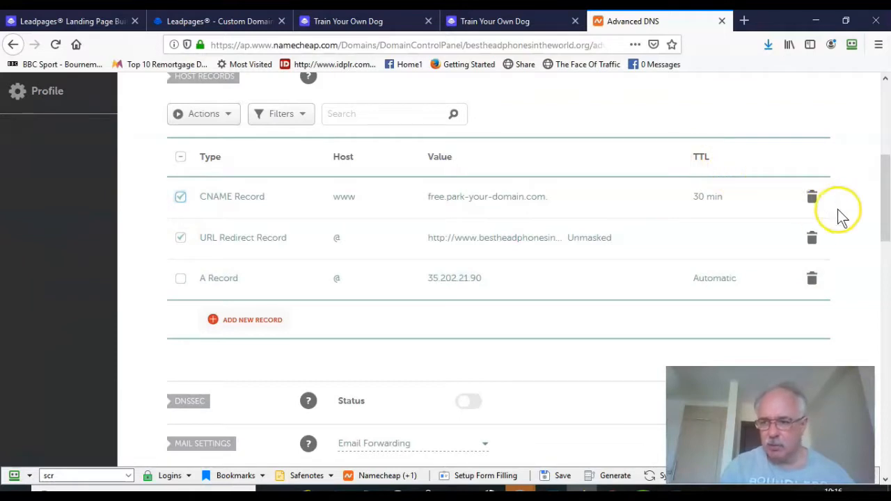
# Step: Delete the old www CNAME Record and the @ URL Redirect Record from the host records
pyautogui.click(811, 197)
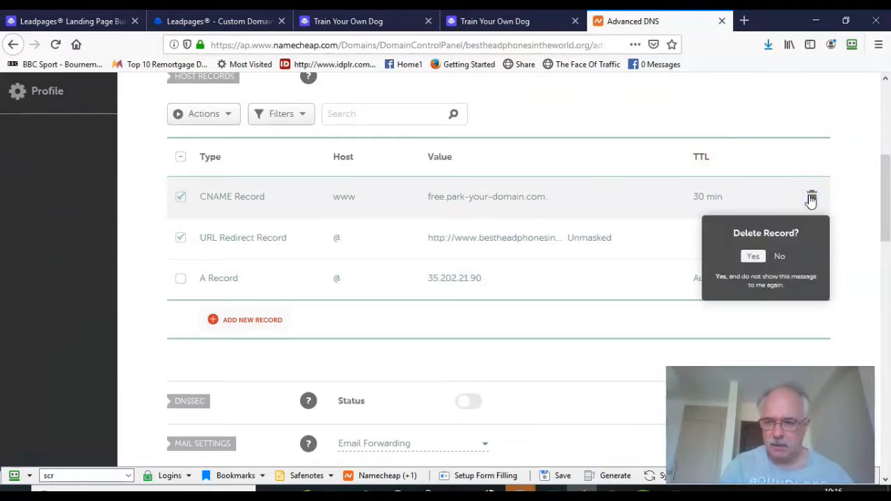
pyautogui.click(752, 256)
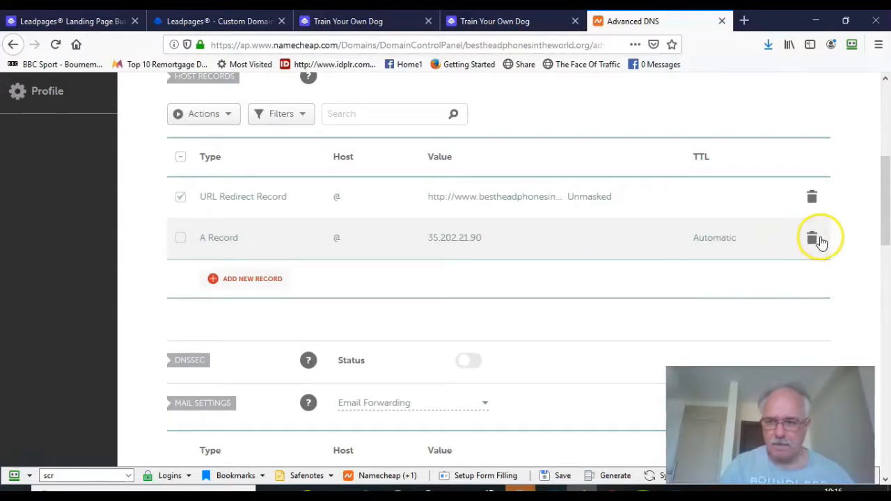
pyautogui.click(812, 201)
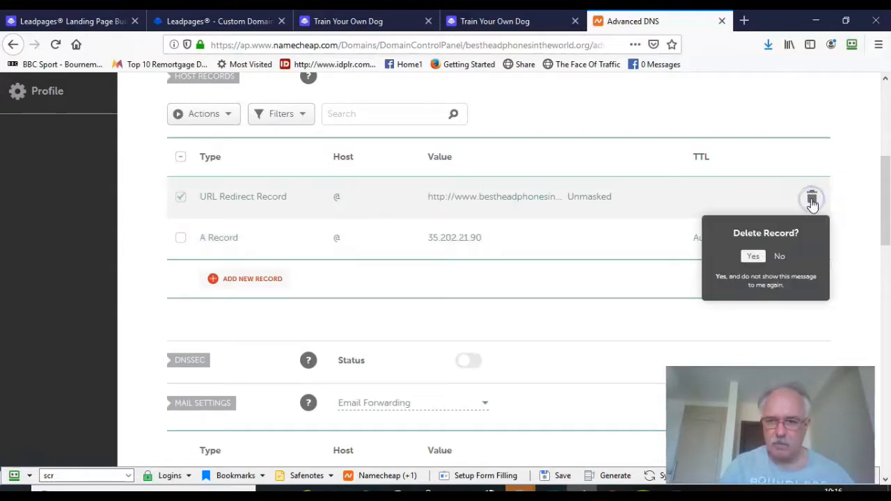
pyautogui.click(754, 258)
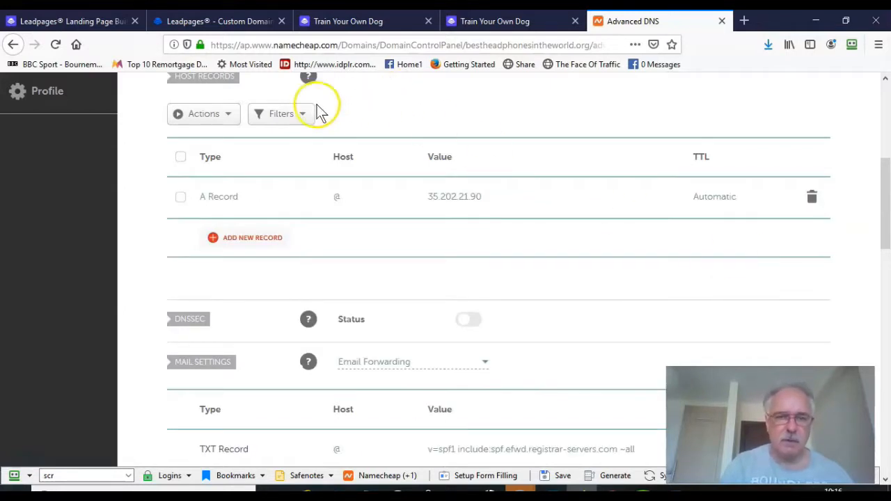
# Step: Return to Leadpages, finish the A Record instructions and choose to redirect the domain's www traffic
pyautogui.click(237, 22)
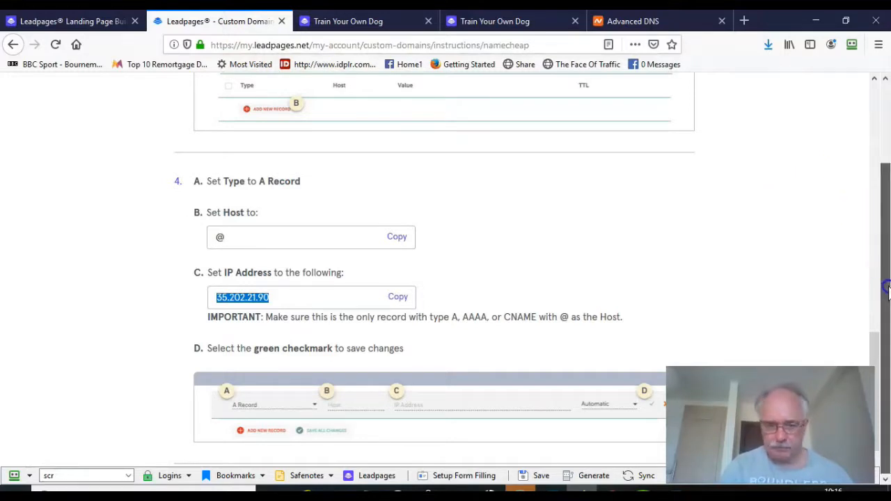
pyautogui.moveTo(874, 352); pyautogui.dragTo(878, 397)
pyautogui.click(433, 442)
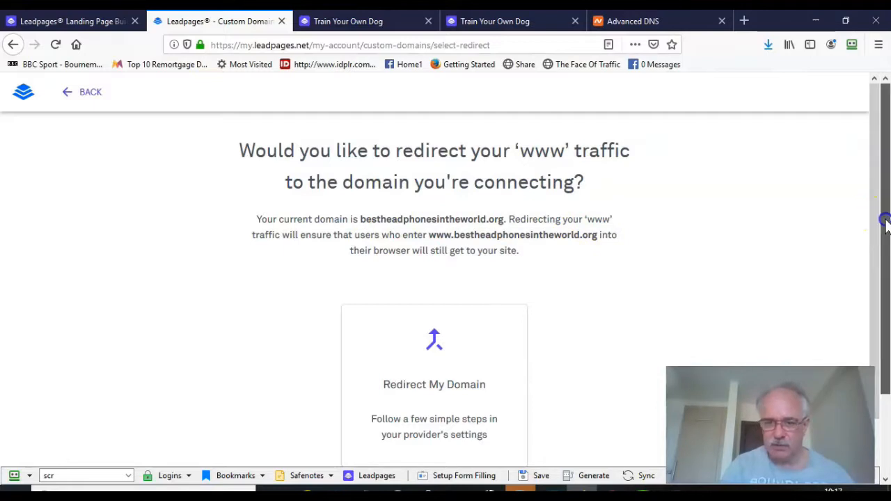
pyautogui.scroll(-2, 886, 293)
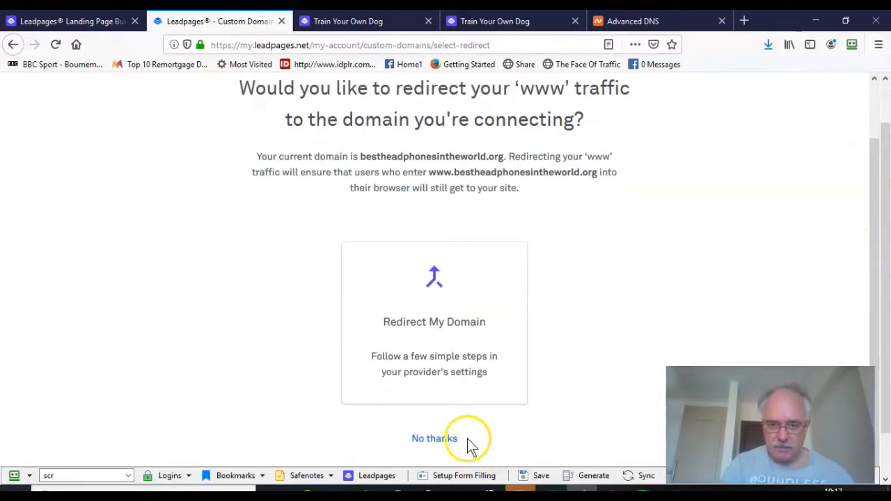
pyautogui.click(443, 283)
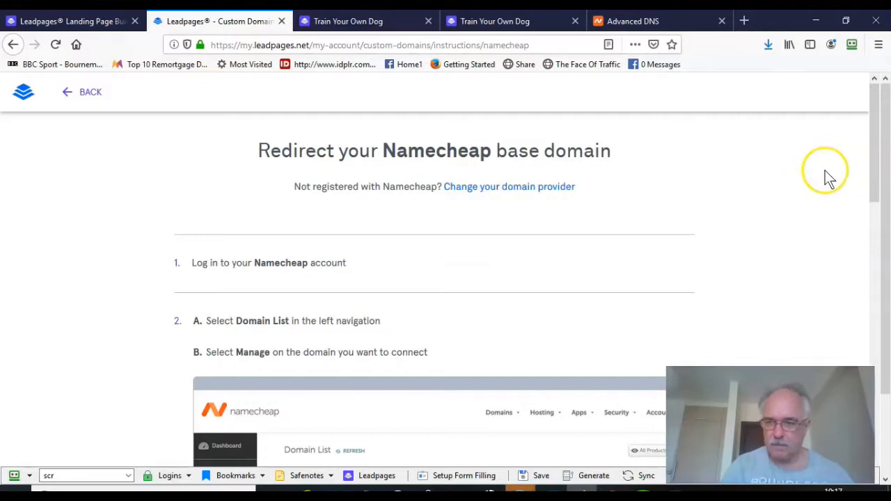
# Step: Find the CNAME Record settings in the redirect instructions and copy the target custom-proxy.leadpages.net
pyautogui.moveTo(877, 195); pyautogui.dragTo(890, 432)
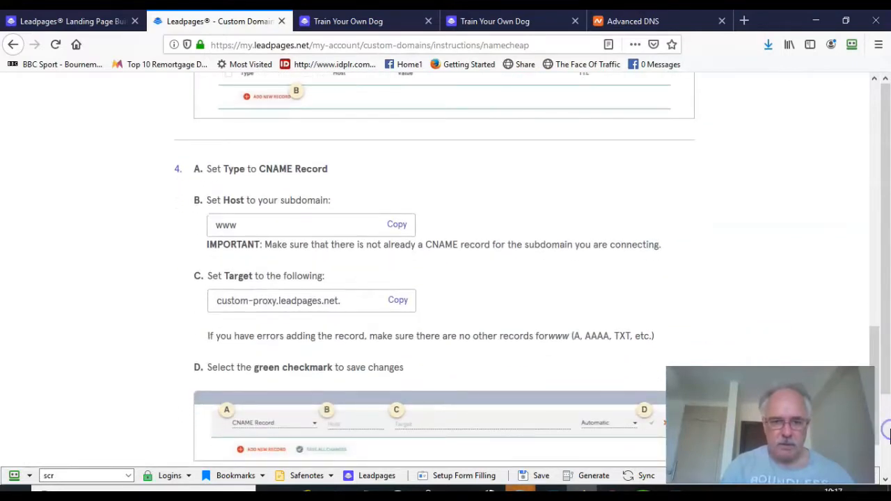
pyautogui.click(398, 301)
pyautogui.hotkey('ctrl', 'c')
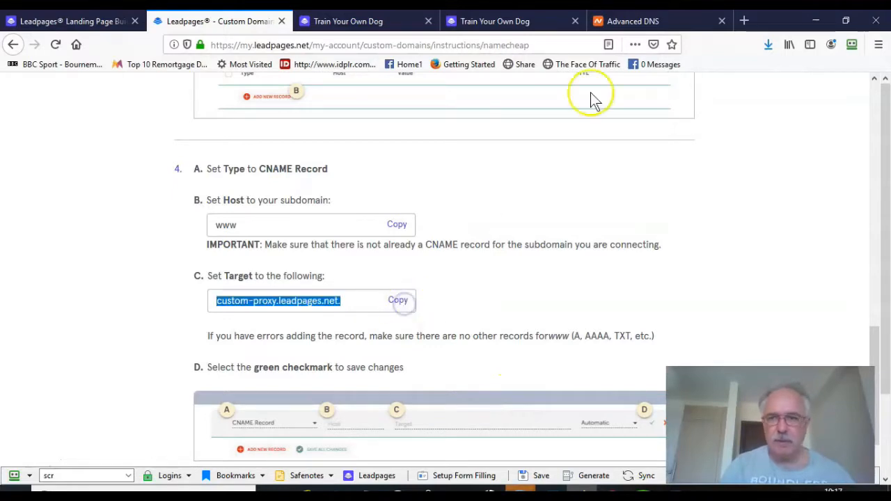
# Step: Switch back to Namecheap's Advanced DNS page and add another host record of type CNAME Record
pyautogui.click(648, 24)
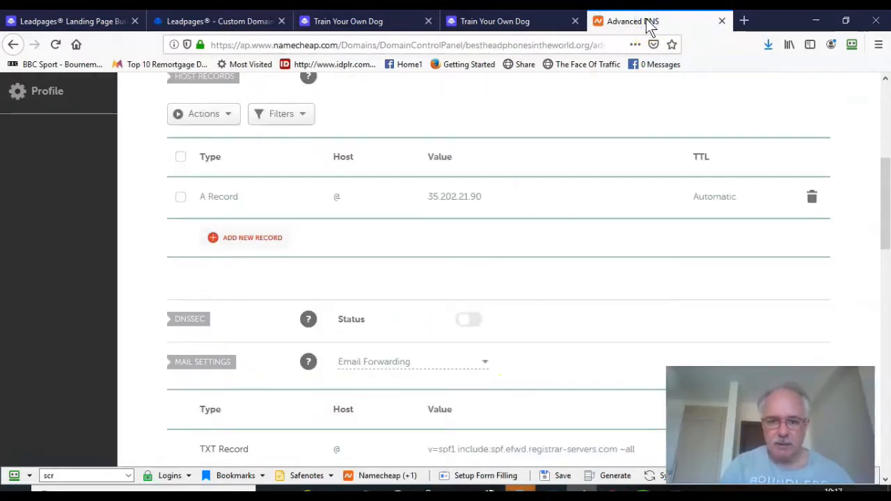
pyautogui.click(240, 240)
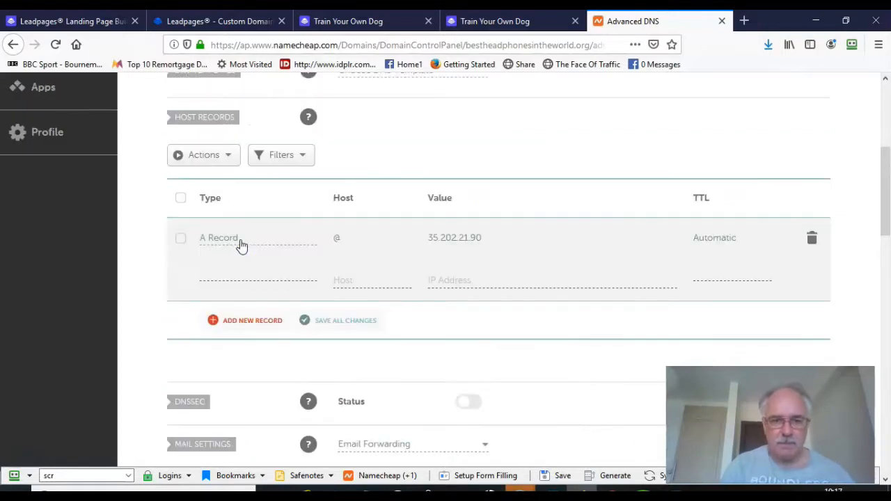
pyautogui.click(289, 277)
pyautogui.moveTo(309, 321); pyautogui.dragTo(310, 347)
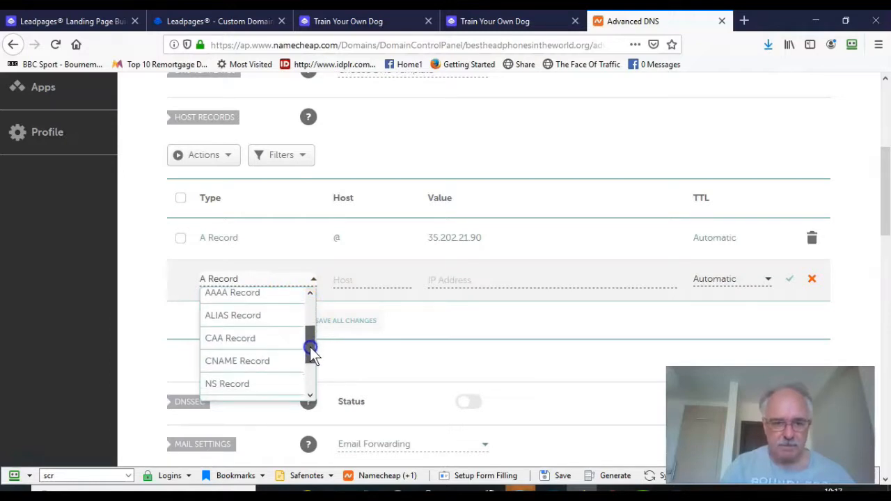
pyautogui.click(272, 365)
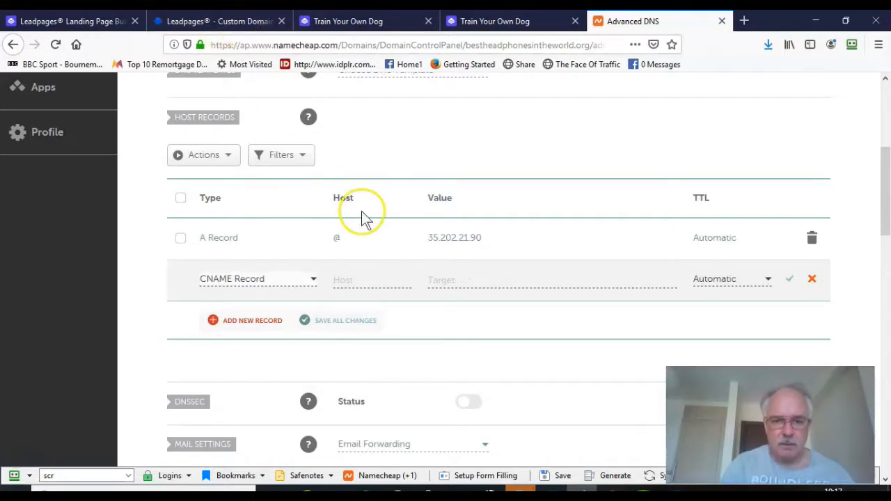
# Step: Set the CNAME Record's host to www and its target to custom-proxy.leadpages.net., and save the record
pyautogui.click(356, 280)
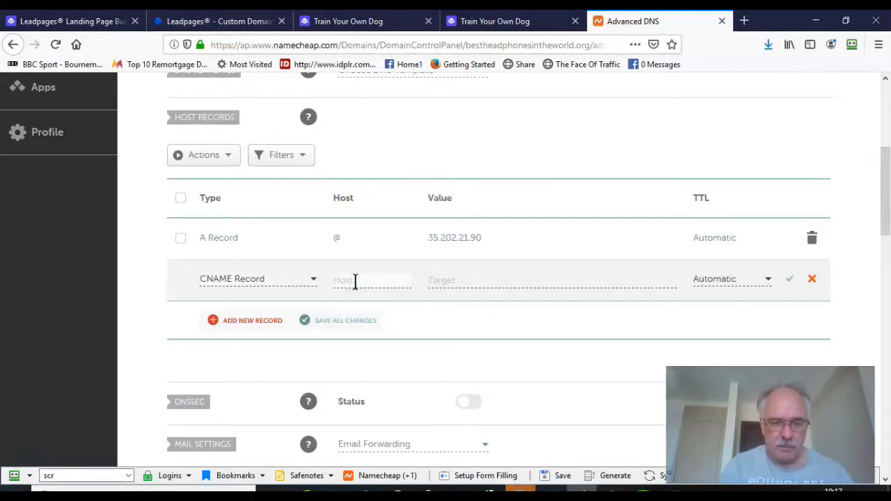
pyautogui.write('www')
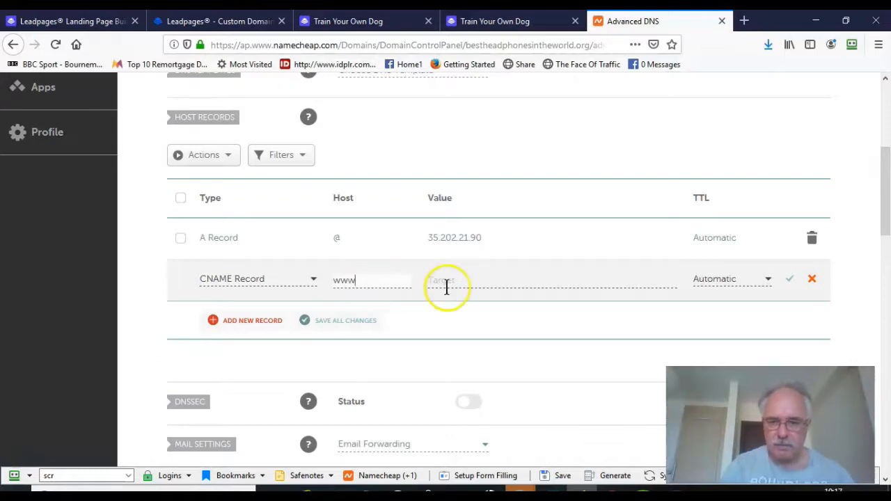
pyautogui.click(469, 280)
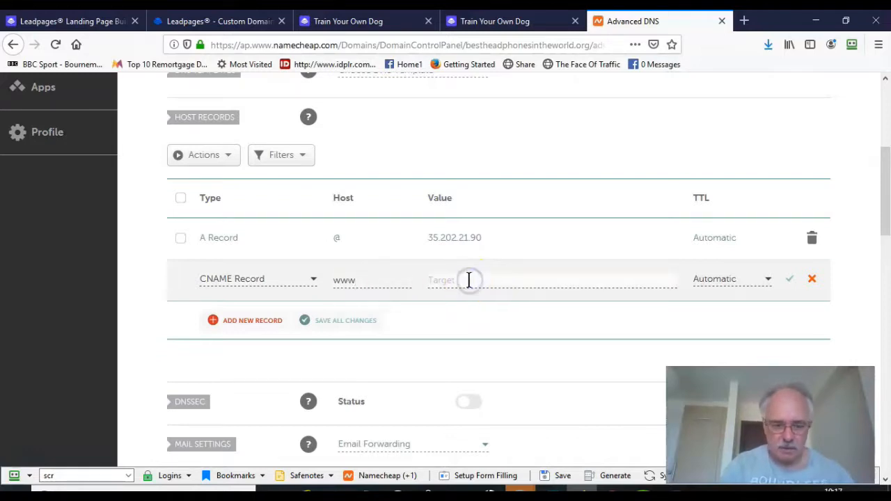
pyautogui.hotkey('ctrl', 'v')
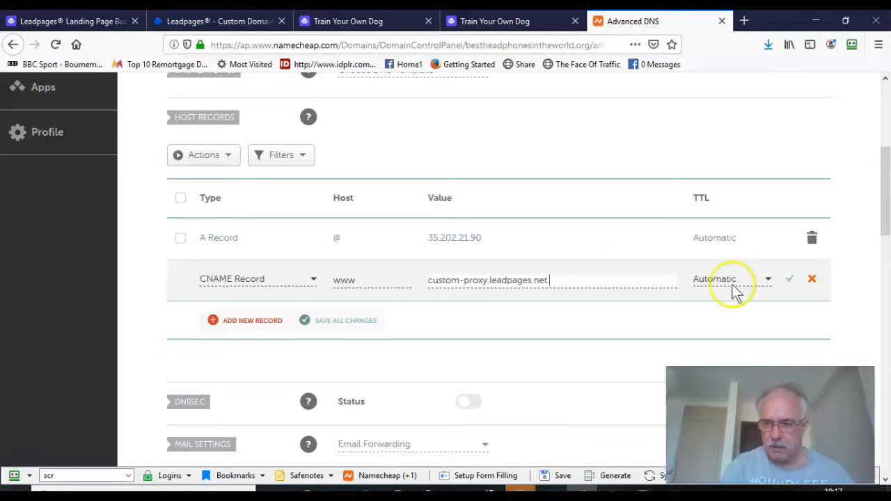
pyautogui.click(788, 281)
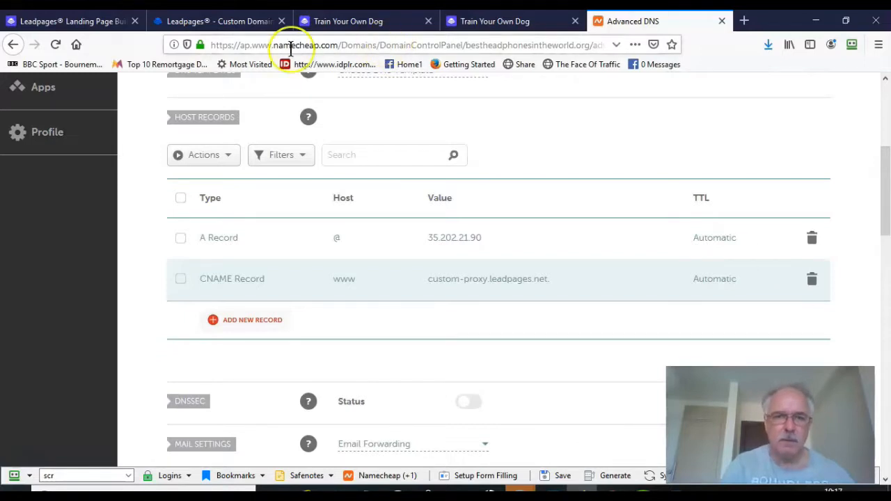
# Step: Return to Leadpages, complete the redirect instructions and check the connection status of bestheadphonesintheworld.org in the domains list
pyautogui.click(247, 26)
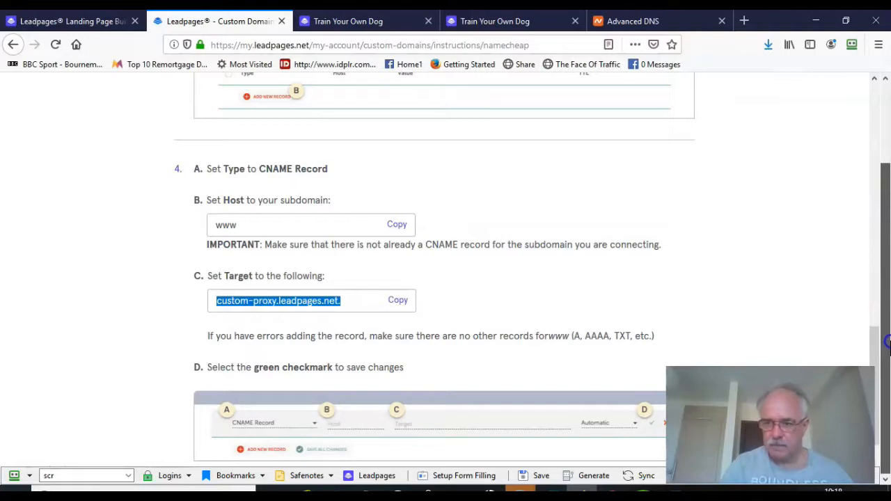
pyautogui.moveTo(877, 341); pyautogui.dragTo(883, 402)
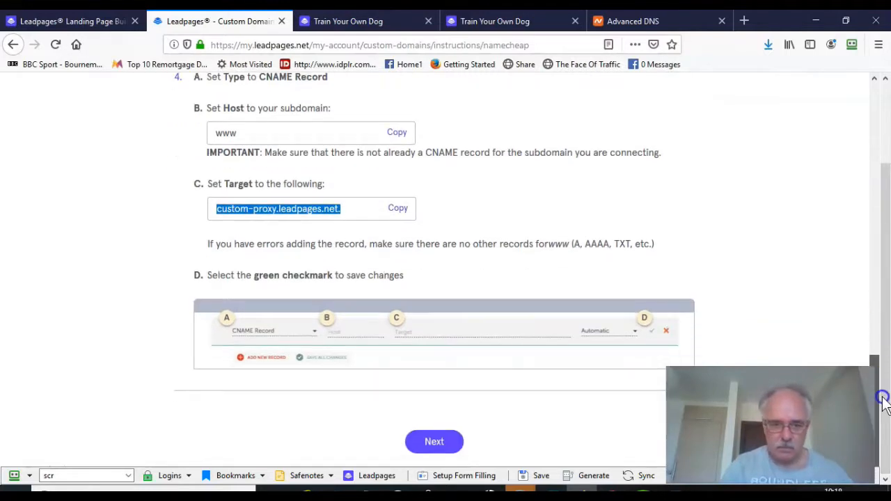
pyautogui.click(435, 443)
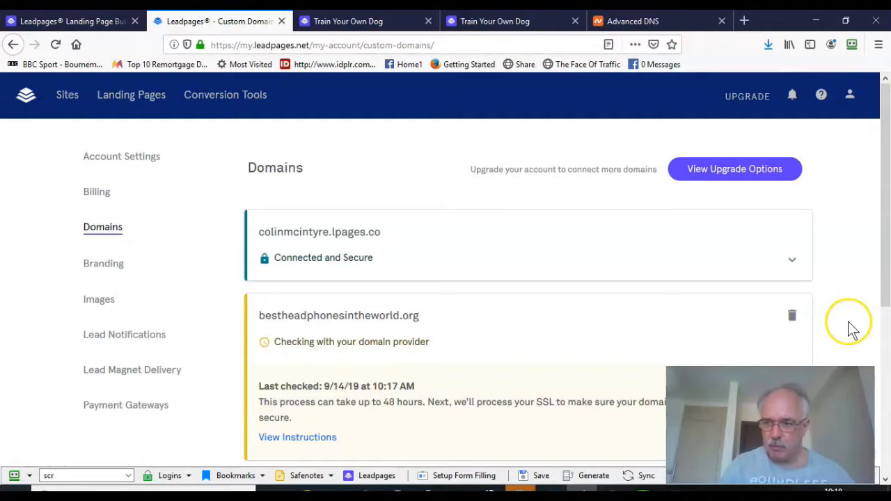
pyautogui.moveTo(885, 282); pyautogui.dragTo(888, 335)
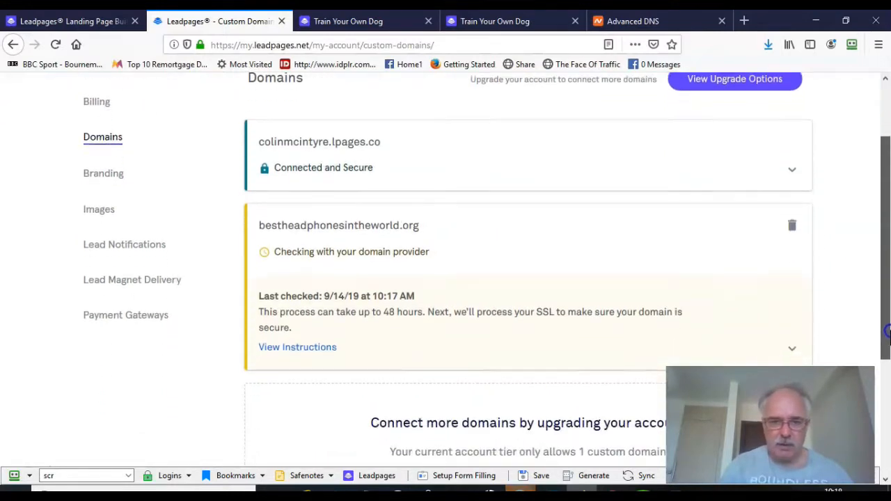